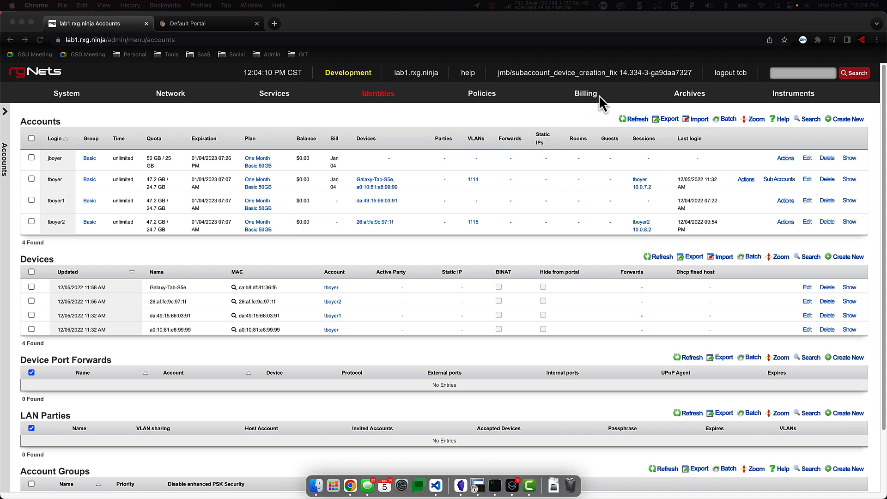
- Open the Sub Accounts add-on for editing from Billing > Plans
{"action": "left_click", "coordinate": [583, 98]}
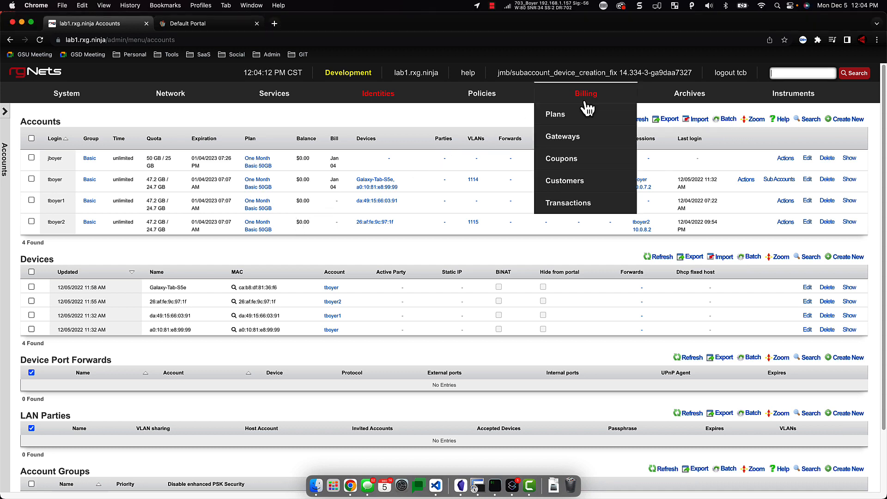
{"action": "left_click", "coordinate": [561, 119]}
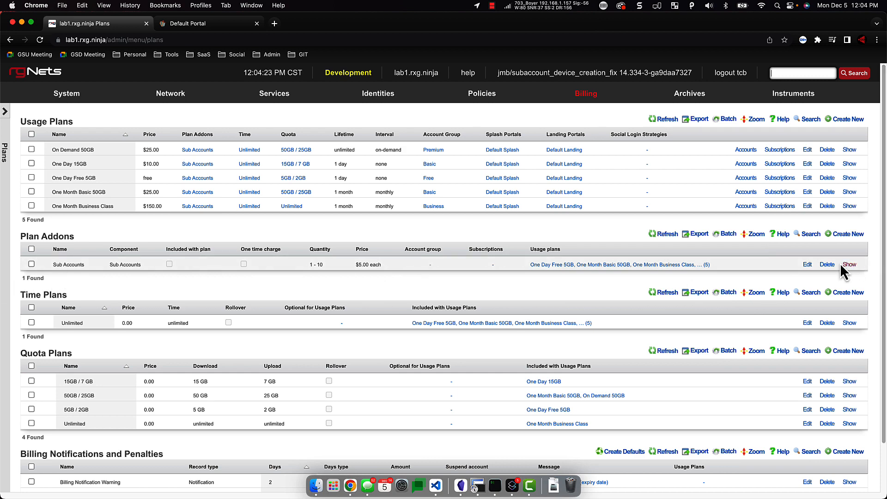
{"action": "left_click", "coordinate": [807, 265]}
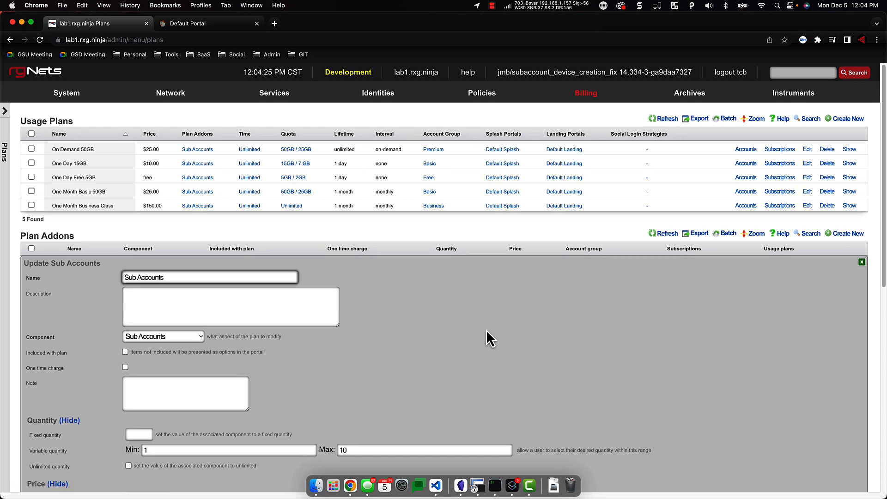
{"action": "scroll", "coordinate": [485, 329], "scroll_direction": "down", "scroll_amount": 3}
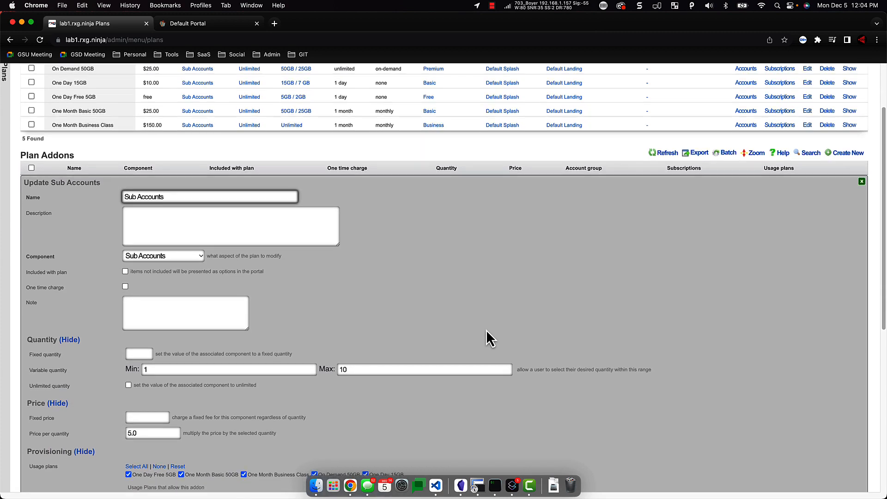
{"action": "scroll", "coordinate": [486, 329], "scroll_direction": "down", "scroll_amount": 3}
{"action": "scroll", "coordinate": [486, 328], "scroll_direction": "down", "scroll_amount": 1}
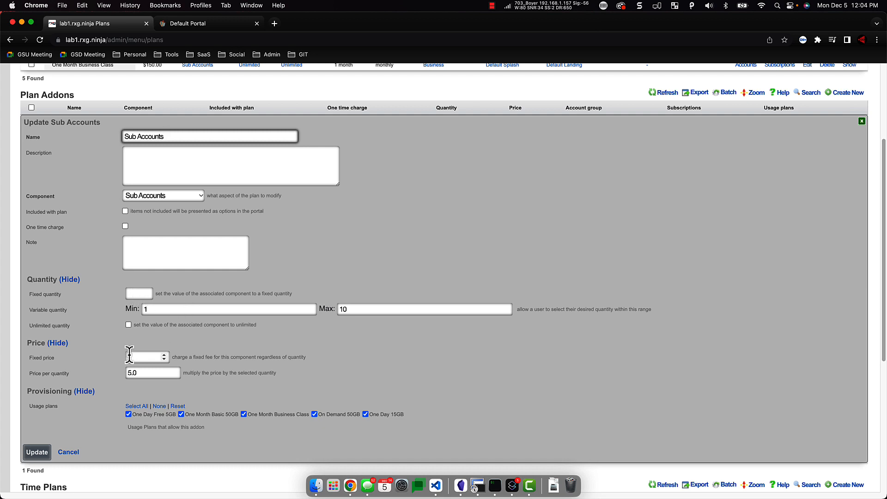
{"action": "left_click", "coordinate": [147, 374]}
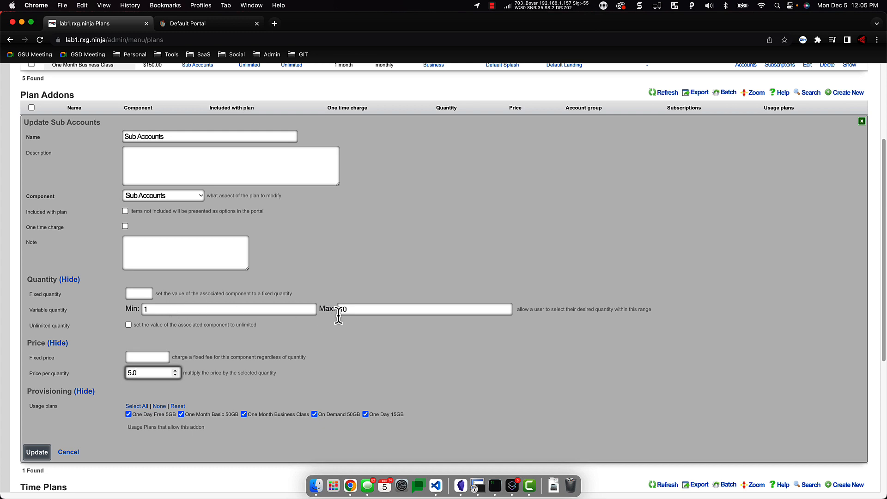
- Set fixed quantity 5 and fixed price 20, clearing min, max and price per quantity
{"action": "left_click", "coordinate": [139, 294]}
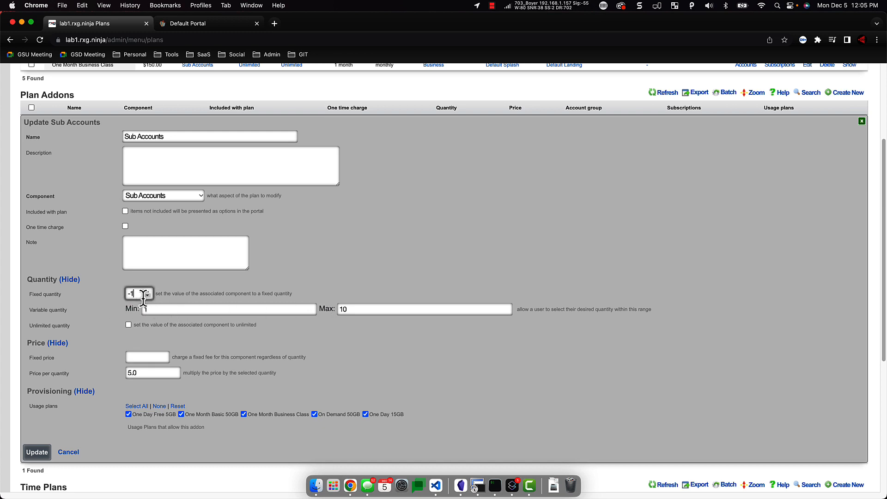
{"action": "type", "text": "-1"}
{"action": "type", "text": "5"}
{"action": "key", "text": "Tab"}
{"action": "key", "text": "BackSpace"}
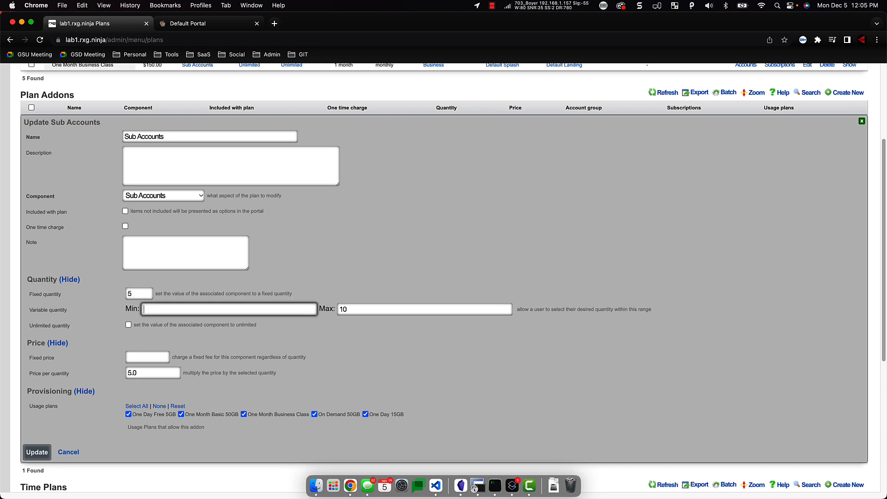
{"action": "key", "text": "Tab"}
{"action": "key", "text": "BackSpace"}
{"action": "key", "text": "Tab"}
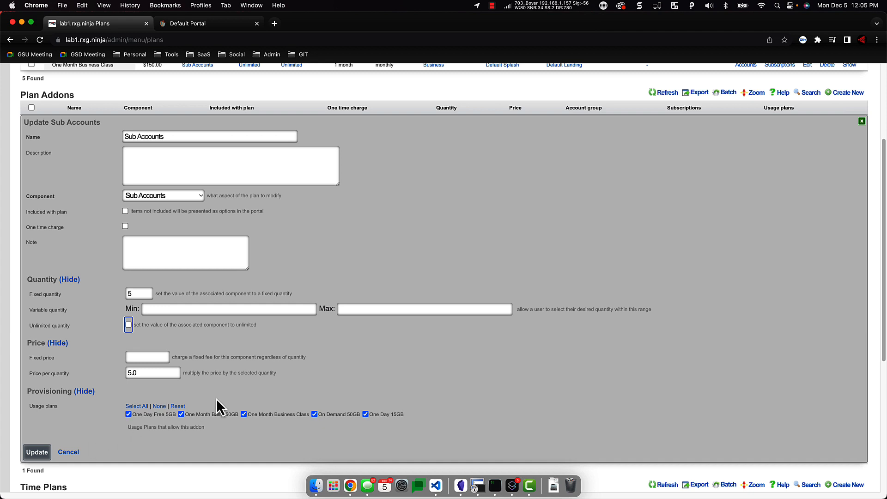
{"action": "left_click", "coordinate": [142, 357]}
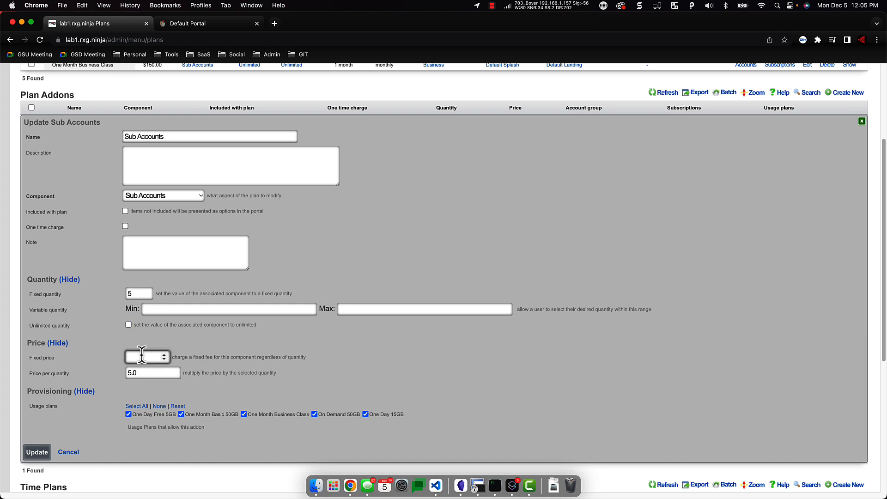
{"action": "type", "text": "20"}
{"action": "key", "text": "Tab"}
{"action": "key", "text": "BackSpace"}
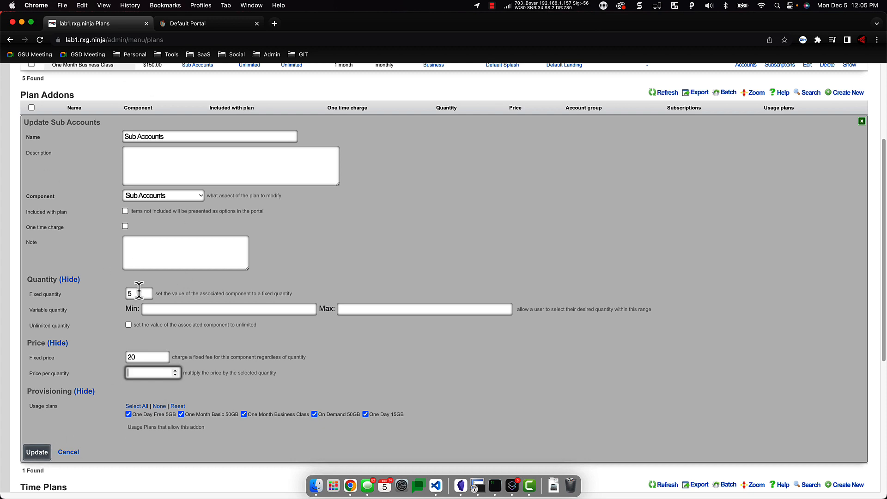
- Open the second account's edit form from Identities > Accounts
{"action": "scroll", "coordinate": [272, 197], "scroll_direction": "up", "scroll_amount": 3}
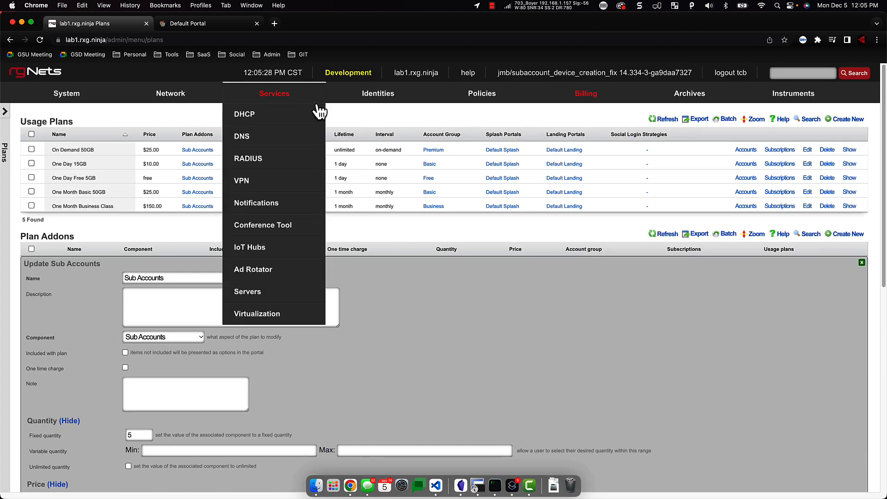
{"action": "mouse_move", "coordinate": [376, 94]}
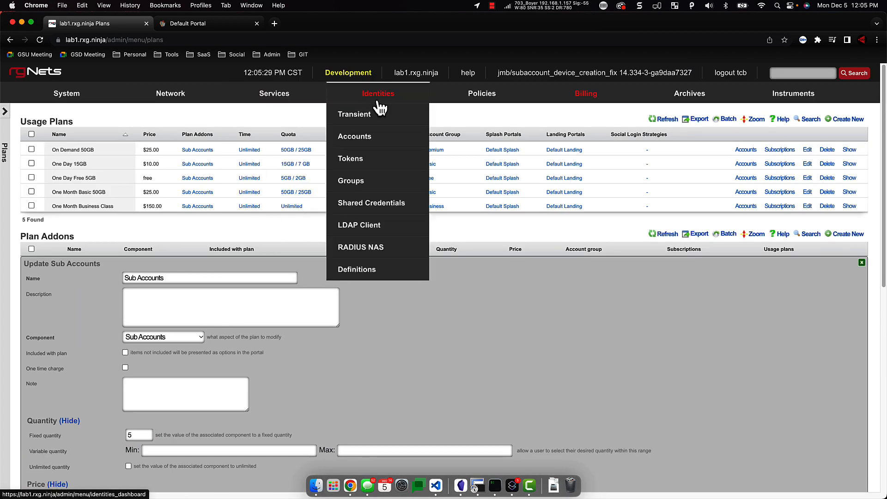
{"action": "left_click", "coordinate": [358, 138]}
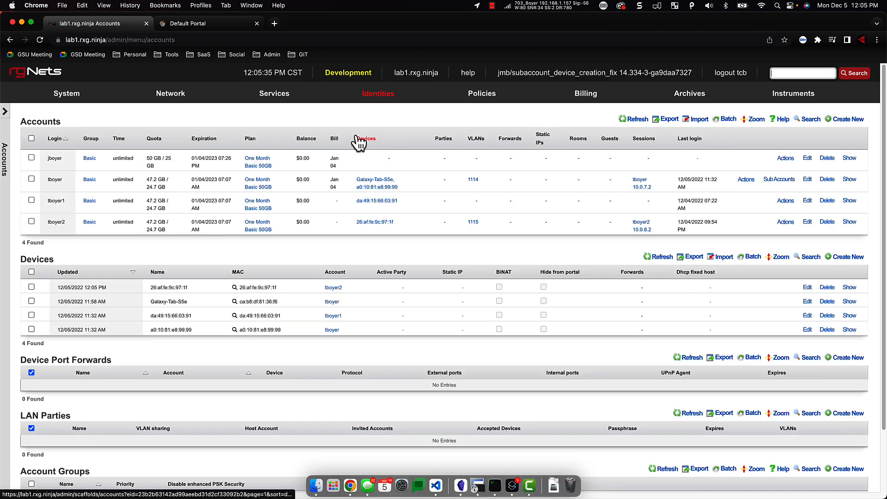
{"action": "left_click", "coordinate": [807, 179]}
- Change Max sub accounts from 27 to 5, then cancel the edit
{"action": "scroll", "coordinate": [407, 253], "scroll_direction": "down", "scroll_amount": 10}
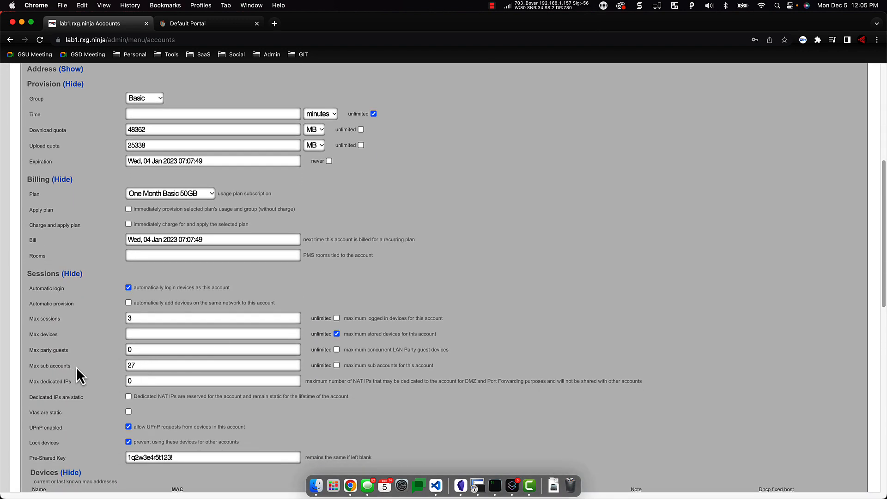
{"action": "double_click", "coordinate": [146, 365]}
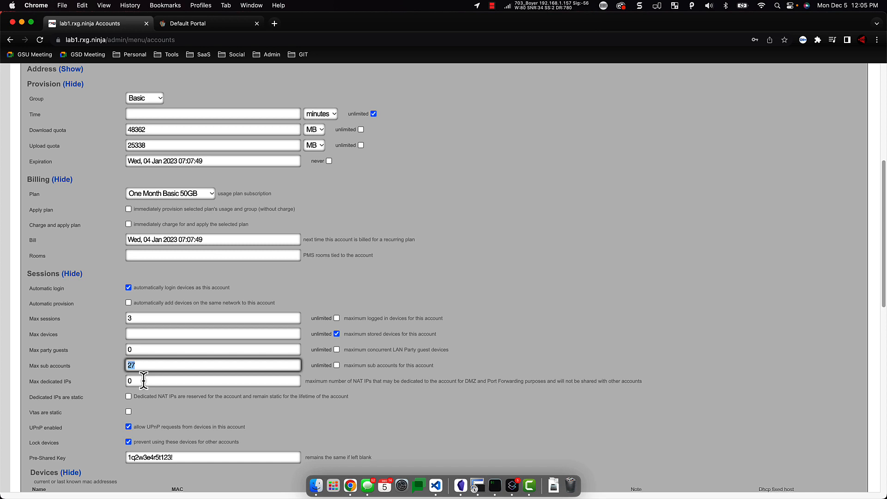
{"action": "type", "text": "5"}
{"action": "scroll", "coordinate": [291, 398], "scroll_direction": "down", "scroll_amount": 4}
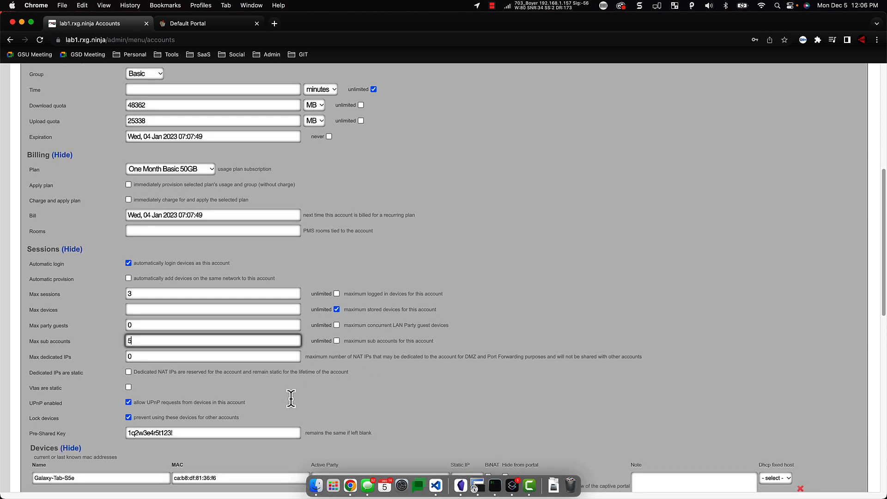
{"action": "scroll", "coordinate": [194, 365], "scroll_direction": "down", "scroll_amount": 6}
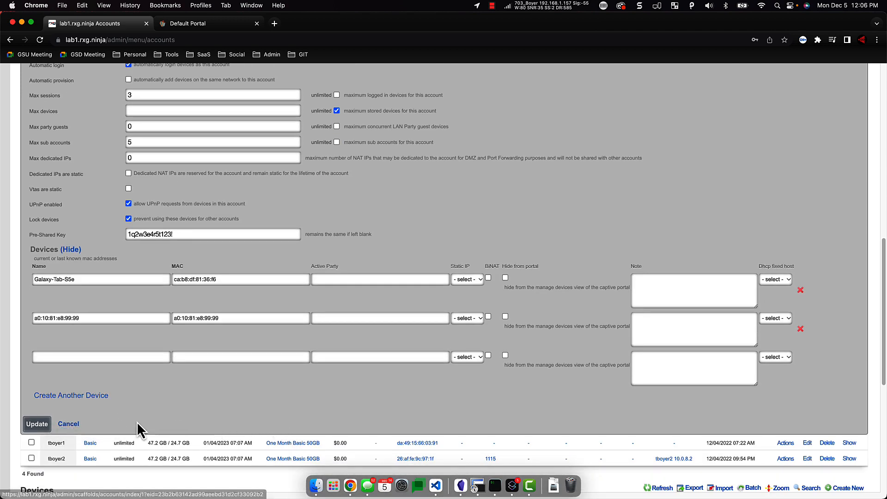
{"action": "left_click", "coordinate": [65, 423]}
- Open a new sub-account form under the second account
{"action": "scroll", "coordinate": [804, 283], "scroll_direction": "up", "scroll_amount": 4}
{"action": "scroll", "coordinate": [803, 286], "scroll_direction": "up", "scroll_amount": 1}
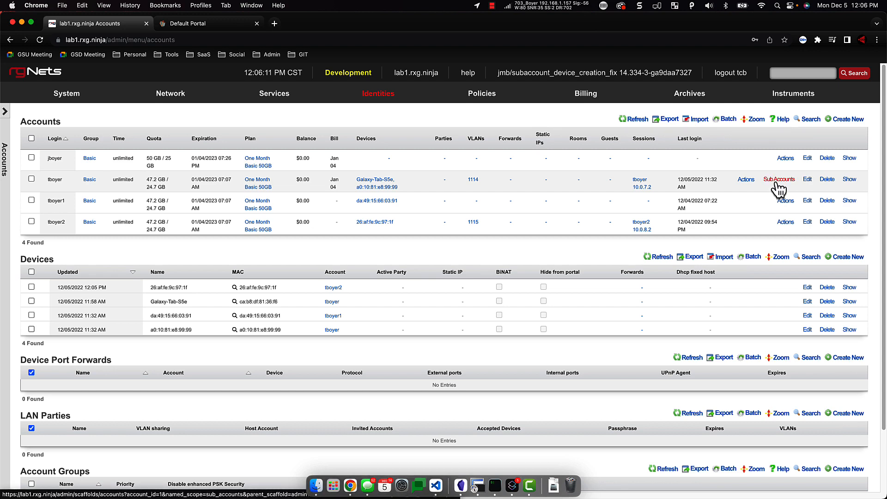
{"action": "left_click", "coordinate": [778, 181]}
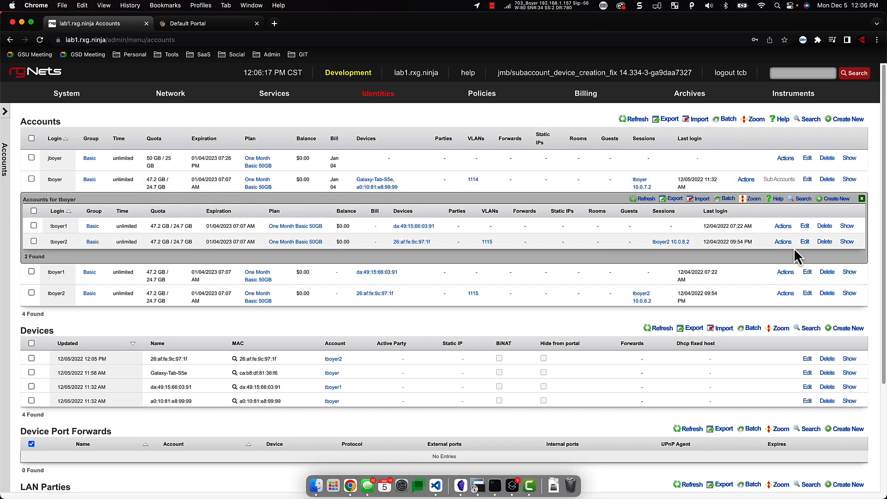
{"action": "left_click", "coordinate": [837, 199]}
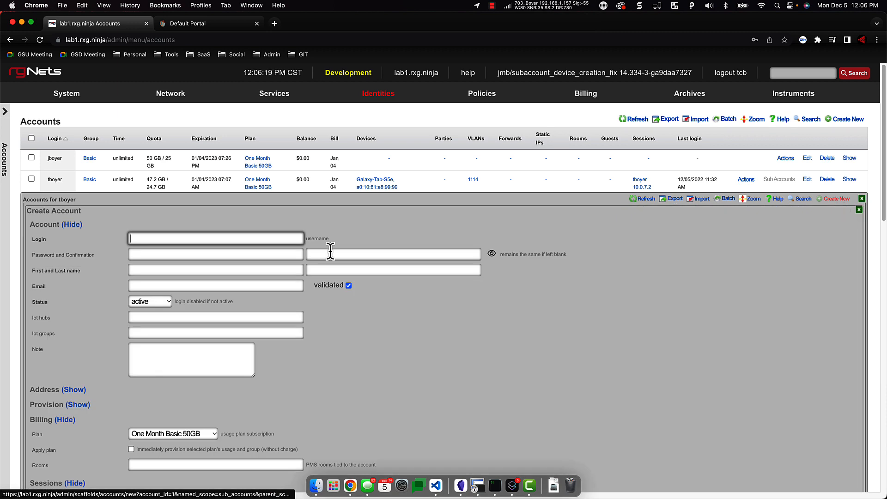
{"action": "scroll", "coordinate": [252, 263], "scroll_direction": "down", "scroll_amount": 1}
{"action": "scroll", "coordinate": [252, 263], "scroll_direction": "down", "scroll_amount": 2}
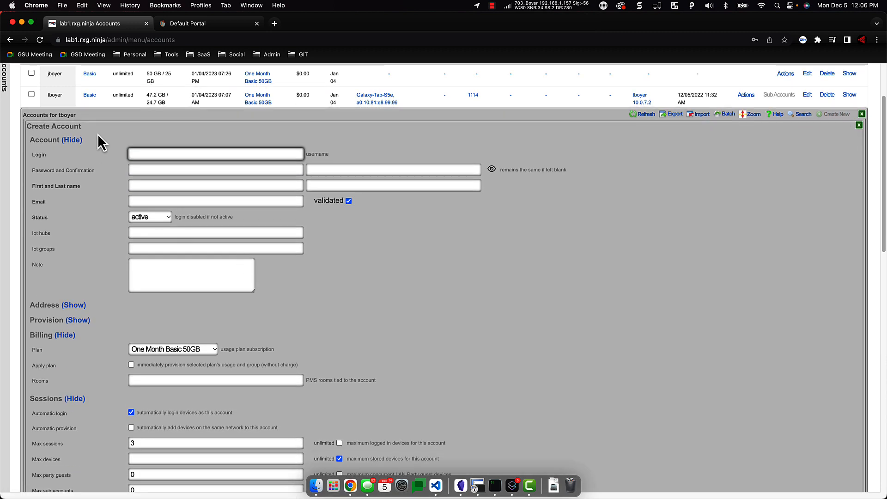
{"action": "left_click", "coordinate": [156, 157]}
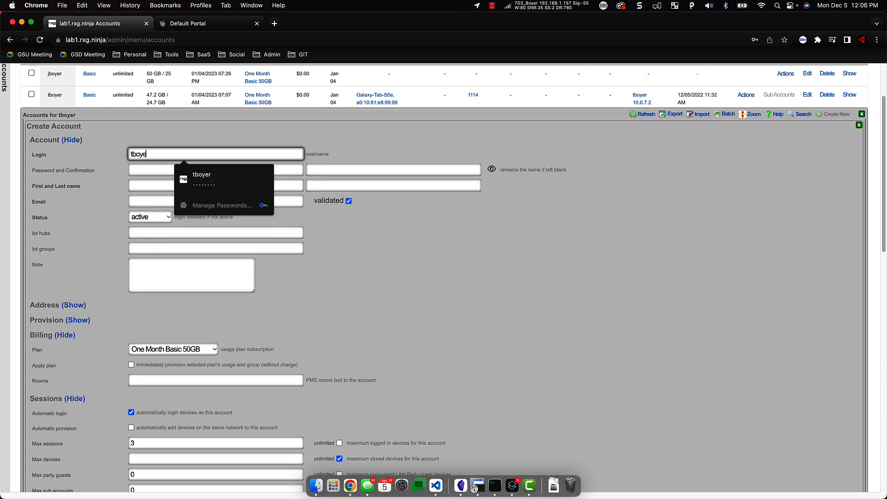
{"action": "key", "text": "Tab"}
{"action": "key", "text": "shift+Tab"}
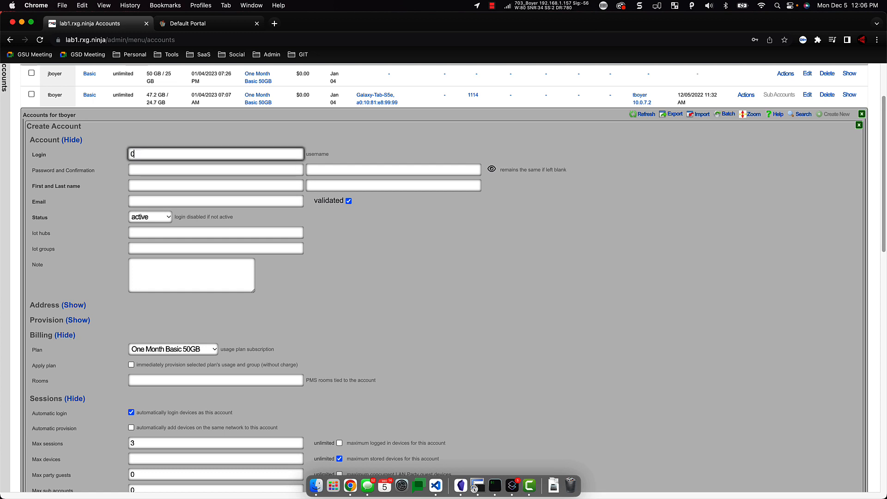
{"action": "key", "text": "BackSpace"}
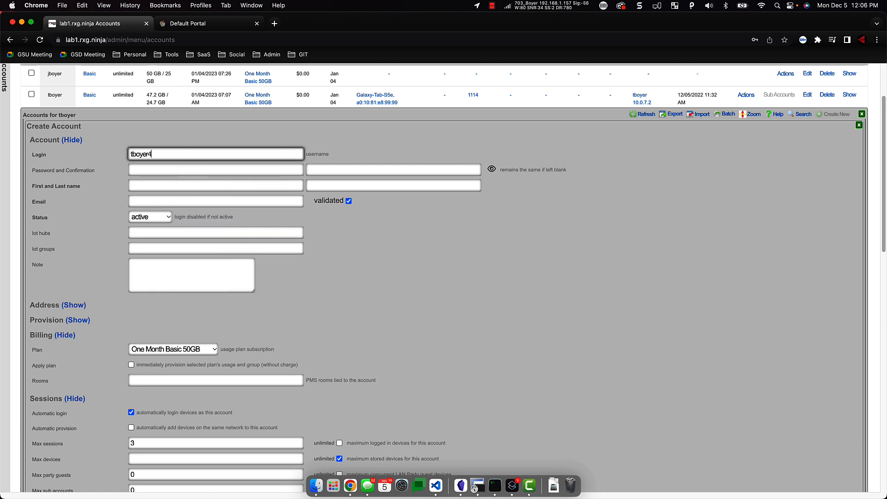
{"action": "key", "text": "BackSpace"}
{"action": "key", "text": "BackSpace"}
{"action": "key", "text": "Tab"}
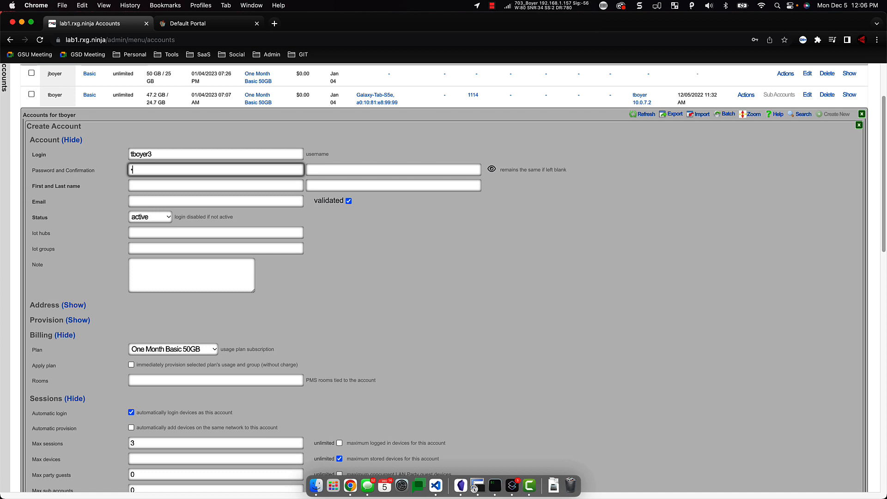
{"action": "key", "text": "Tab"}
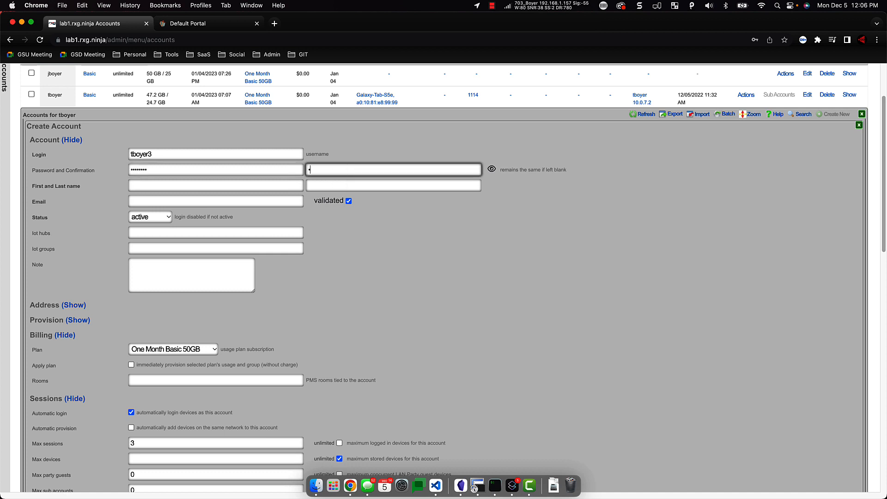
- Fill in the sub-account holder's first and last name and the autofilled e-mail address
{"action": "key", "text": "Tab"}
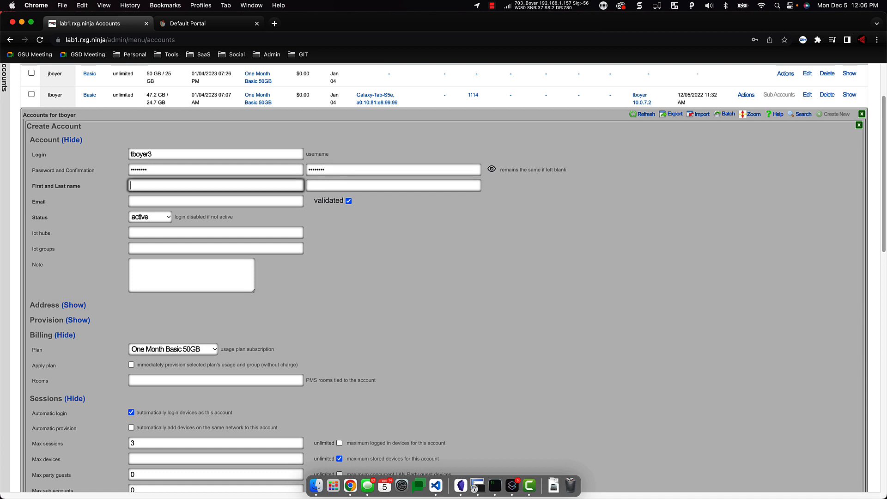
{"action": "key", "text": "Tab"}
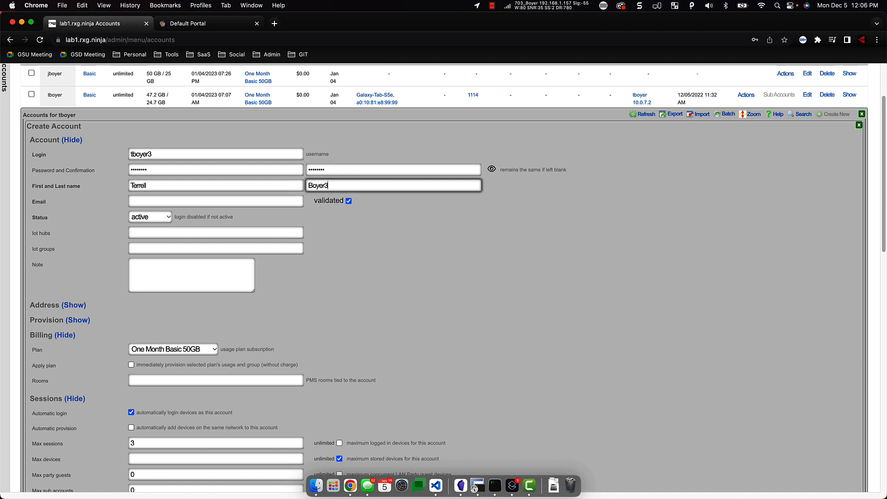
{"action": "key", "text": "Tab"}
{"action": "type", "text": "t"}
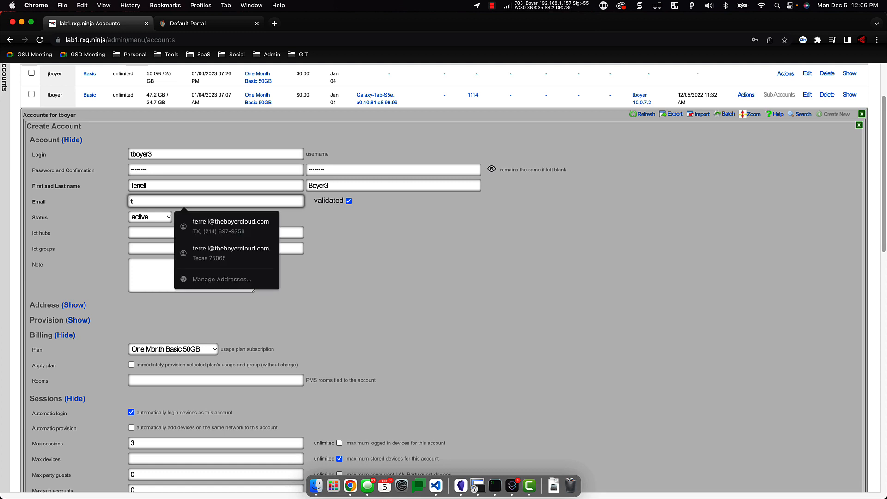
{"action": "type", "text": "est"}
{"action": "key", "text": "Down"}
{"action": "key", "text": "Return"}
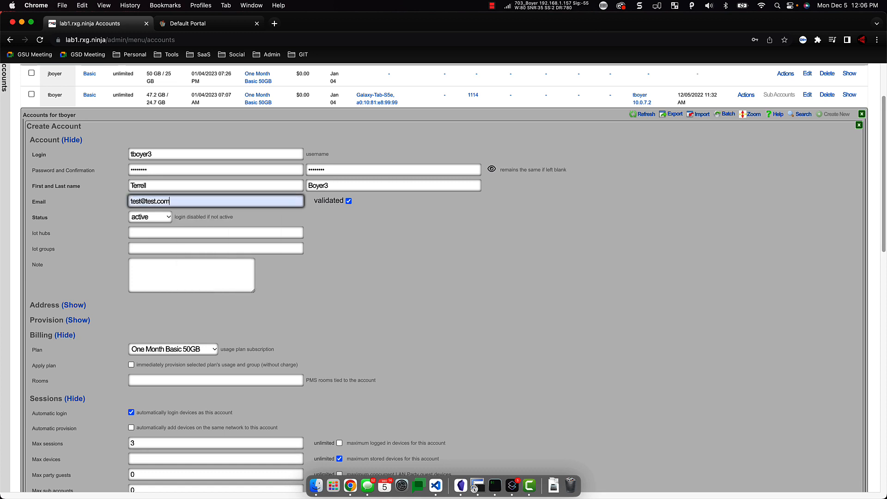
{"action": "key", "text": "Tab"}
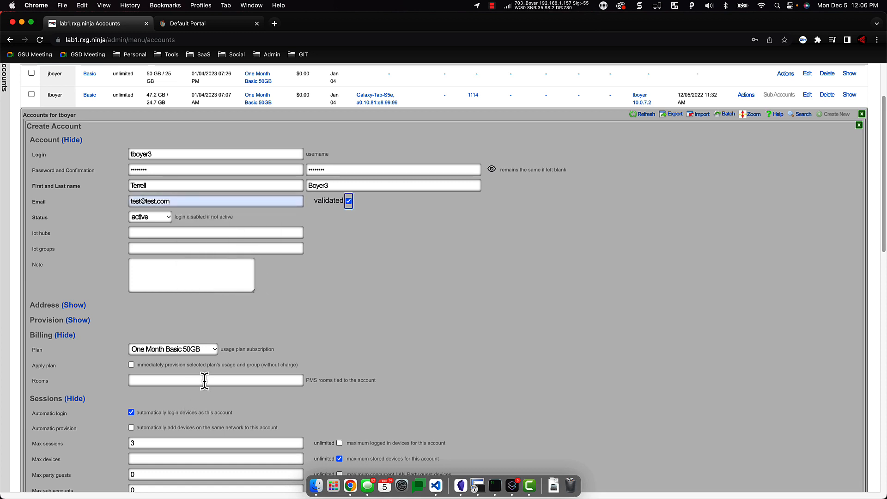
- Enter the pre-shared key and create the sub-account
{"action": "scroll", "coordinate": [238, 338], "scroll_direction": "down", "scroll_amount": 6}
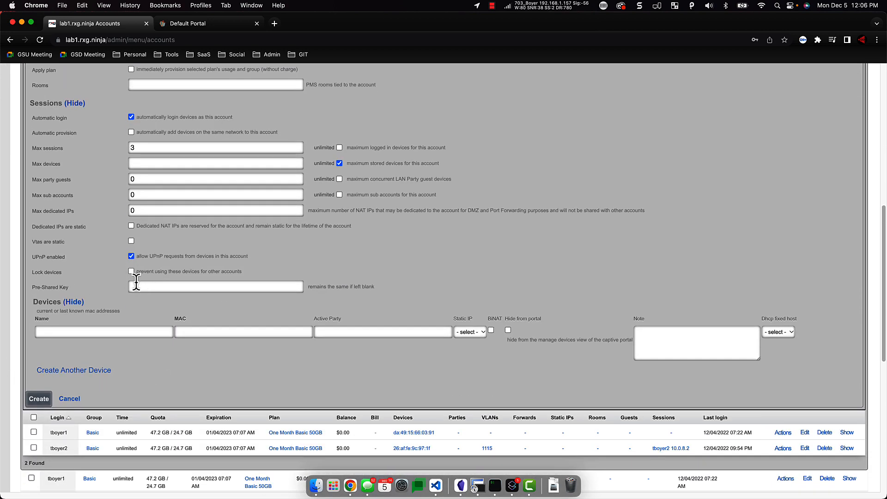
{"action": "left_click", "coordinate": [135, 286]}
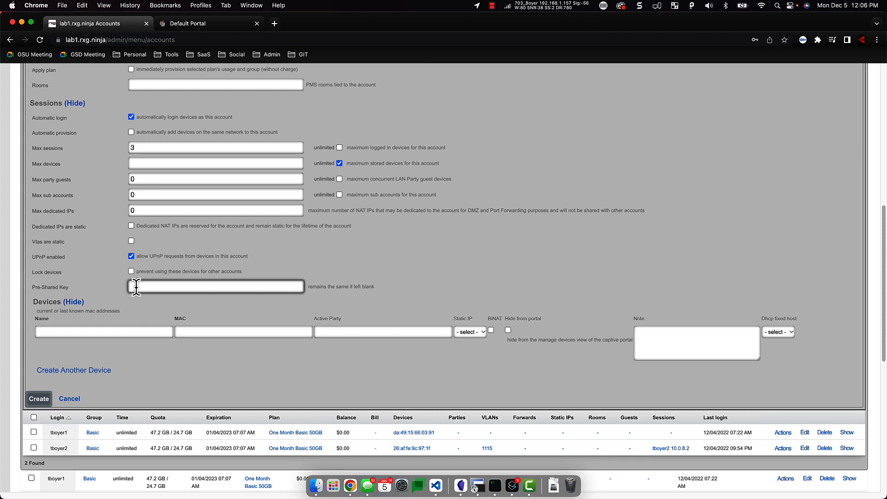
{"action": "type", "text": "mysuperse3"}
{"action": "key", "text": "BackSpace"}
{"action": "key", "text": "BackSpace"}
{"action": "key", "text": "BackSpace"}
{"action": "type", "text": "s3cretkey123!"}
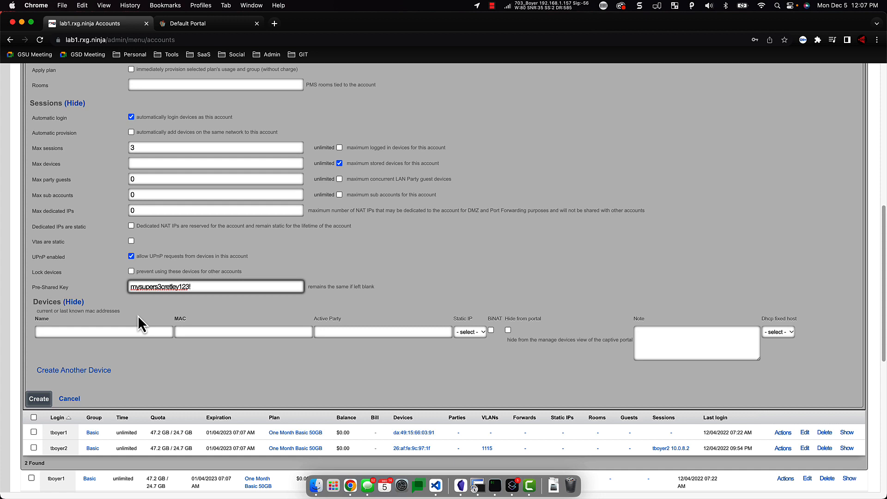
{"action": "left_click", "coordinate": [39, 400]}
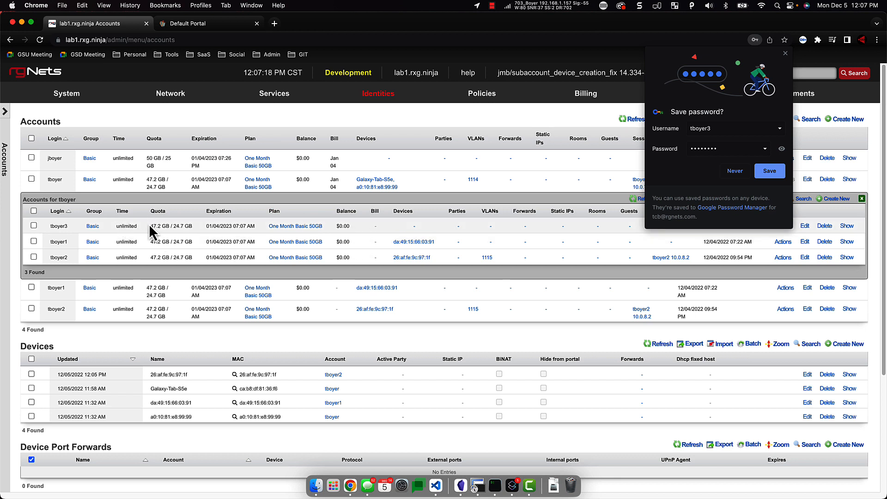
- Check the new sub-account's quota figures and dismiss Chrome's save-password prompt
{"action": "left_click_drag", "start_coordinate": [150, 226], "coordinate": [199, 239]}
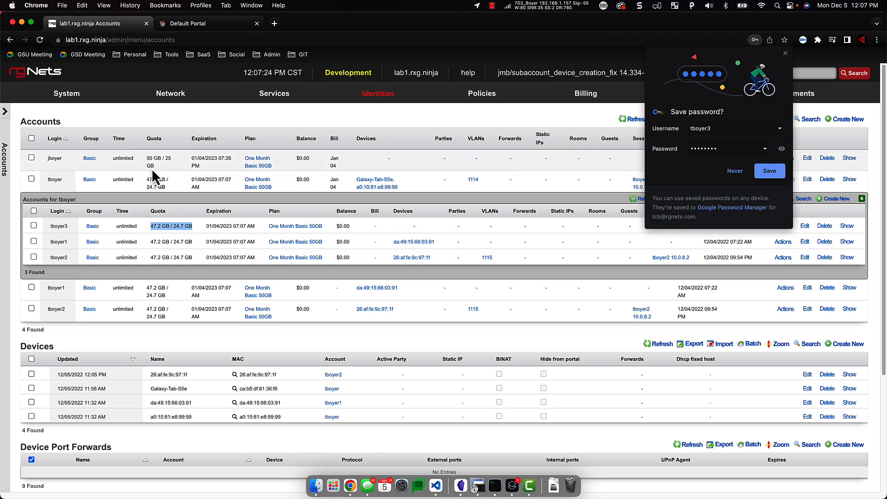
{"action": "left_click", "coordinate": [786, 53]}
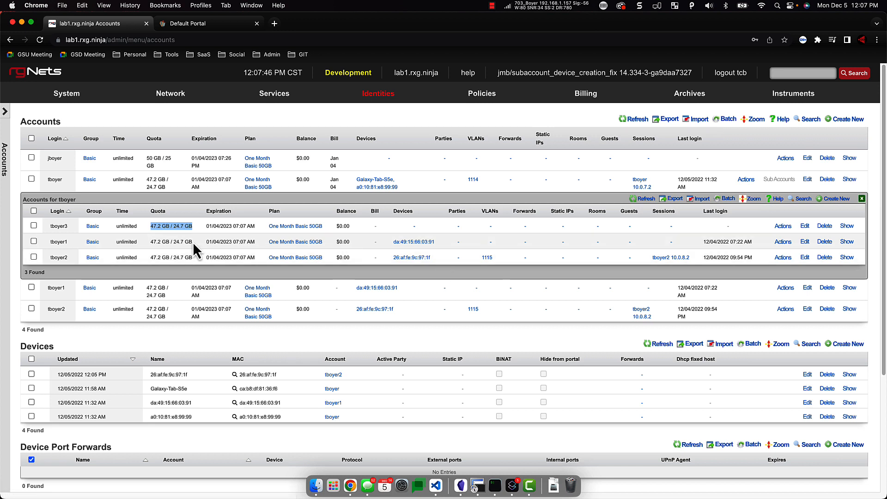
- Sign in on the Default Portal dashboard and scroll the Profile to Manage Sub Accounts
{"action": "left_click", "coordinate": [186, 25]}
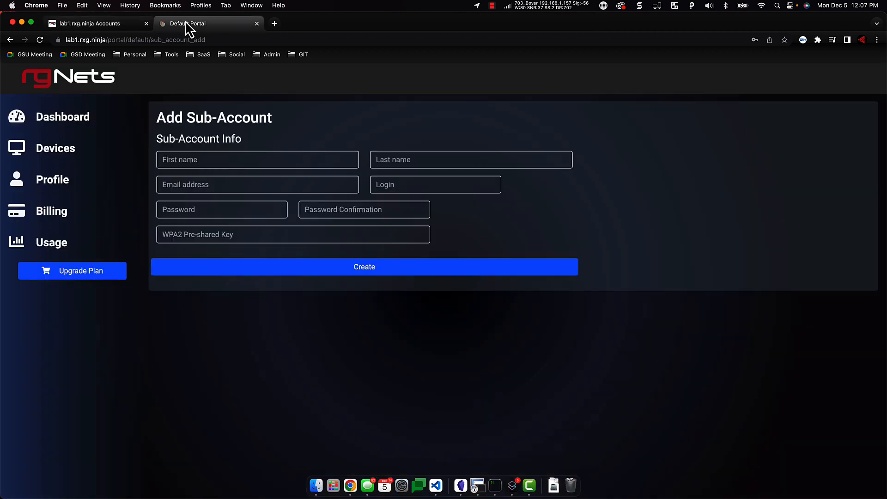
{"action": "left_click", "coordinate": [71, 119]}
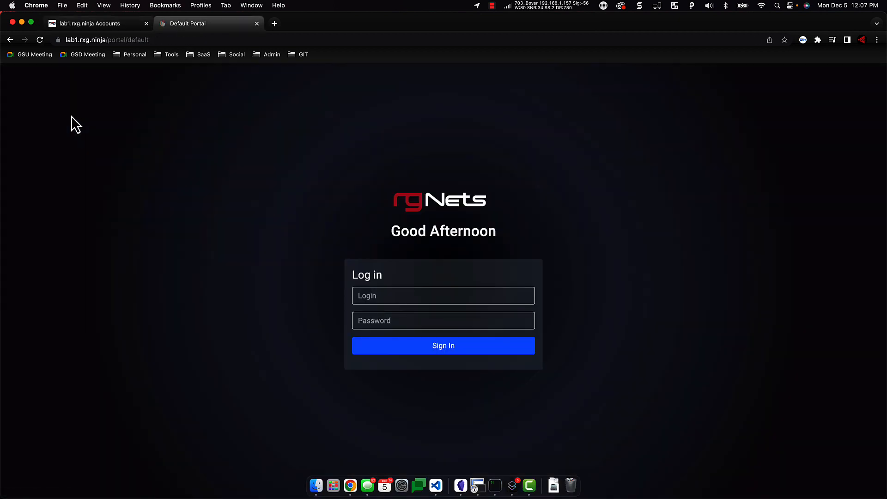
{"action": "left_click", "coordinate": [414, 347]}
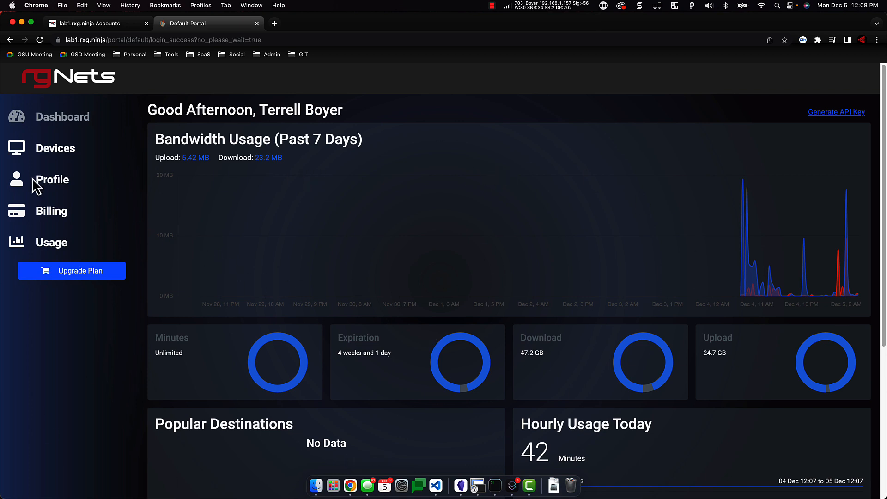
{"action": "left_click", "coordinate": [53, 184]}
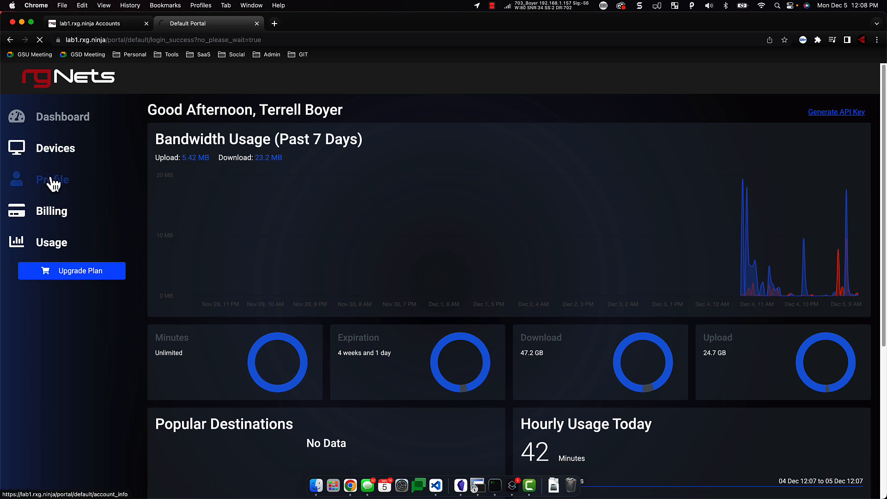
{"action": "scroll", "coordinate": [312, 233], "scroll_direction": "down", "scroll_amount": 2}
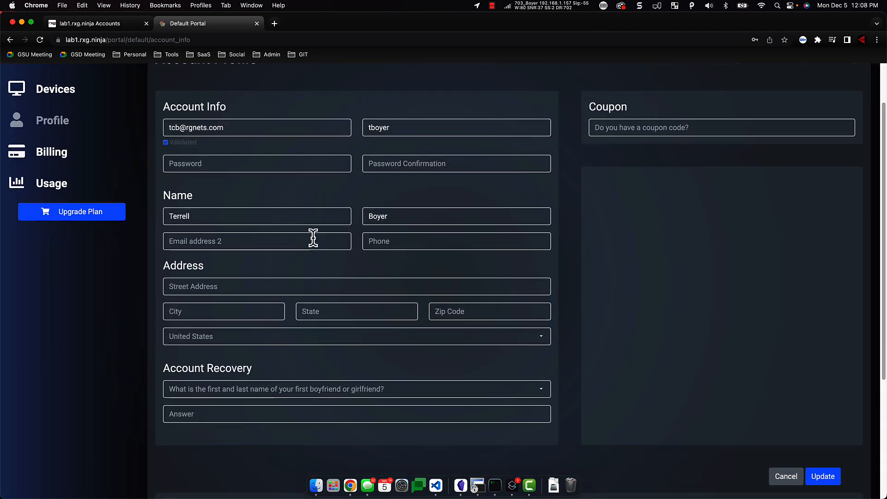
{"action": "scroll", "coordinate": [313, 238], "scroll_direction": "down", "scroll_amount": 6}
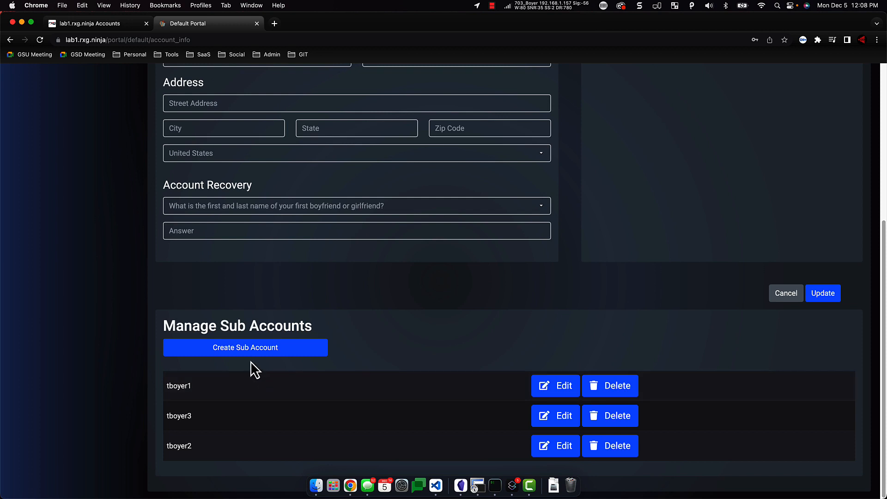
{"action": "left_click", "coordinate": [278, 354]}
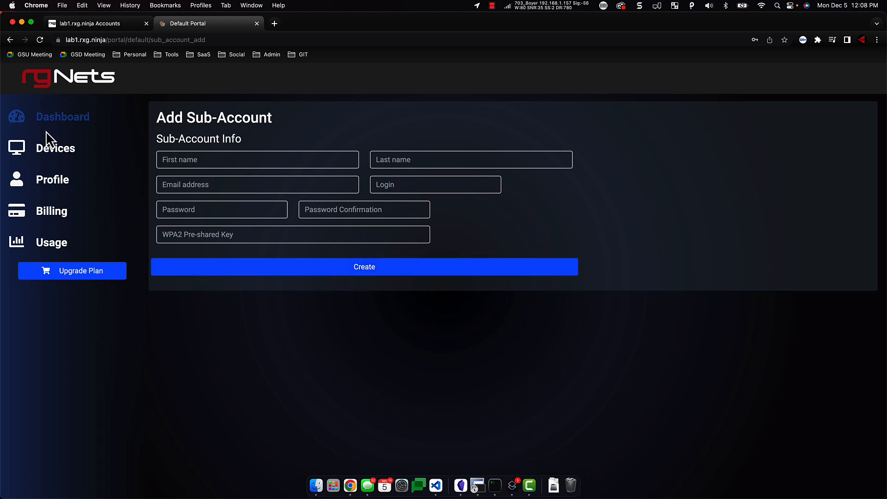
{"action": "left_click", "coordinate": [56, 187]}
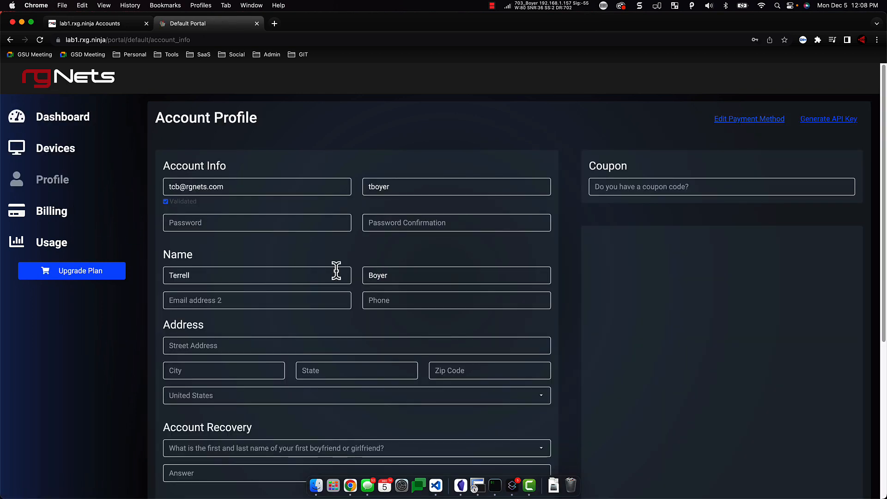
{"action": "scroll", "coordinate": [336, 271], "scroll_direction": "down", "scroll_amount": 5}
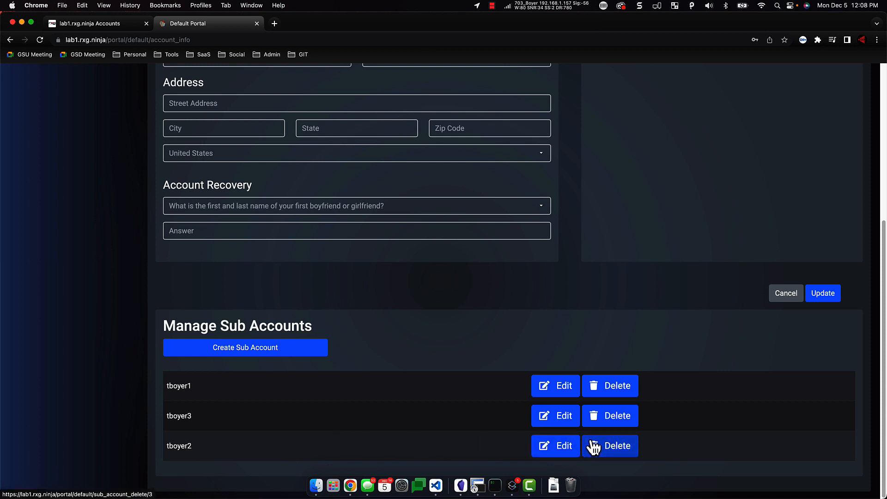
{"action": "left_click", "coordinate": [601, 427]}
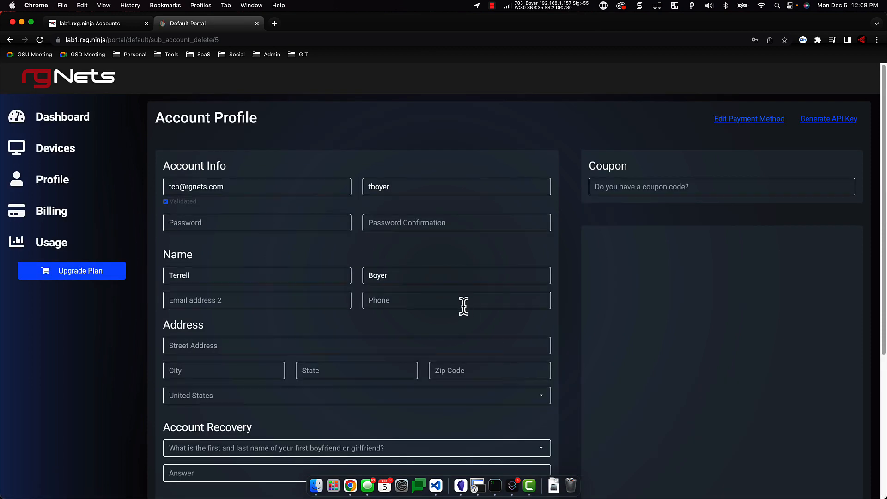
- Confirm only two sub-accounts remain and return to the admin console tab
{"action": "scroll", "coordinate": [513, 300], "scroll_direction": "down", "scroll_amount": 5}
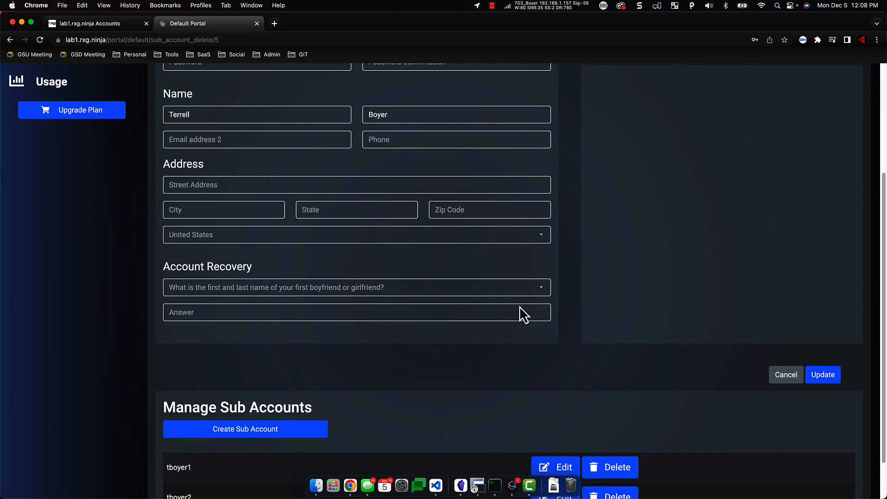
{"action": "scroll", "coordinate": [519, 306], "scroll_direction": "down", "scroll_amount": 1}
{"action": "scroll", "coordinate": [519, 307], "scroll_direction": "up", "scroll_amount": 8}
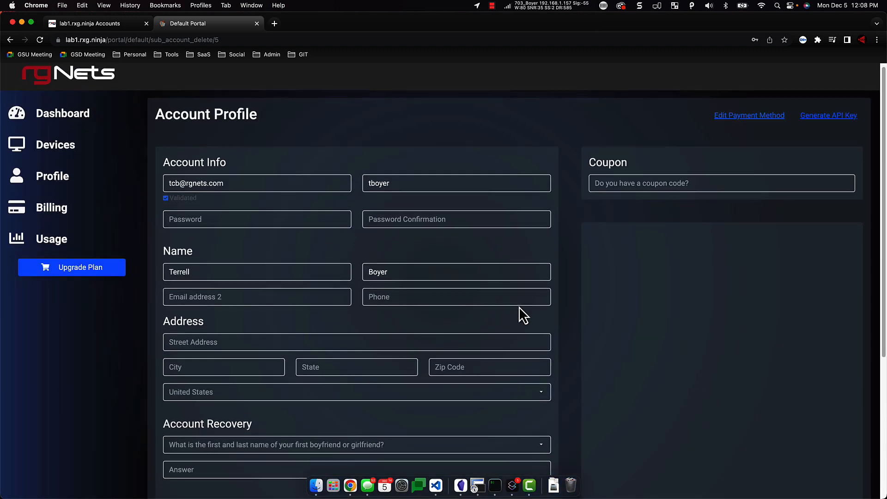
{"action": "scroll", "coordinate": [361, 430], "scroll_direction": "down", "scroll_amount": 8}
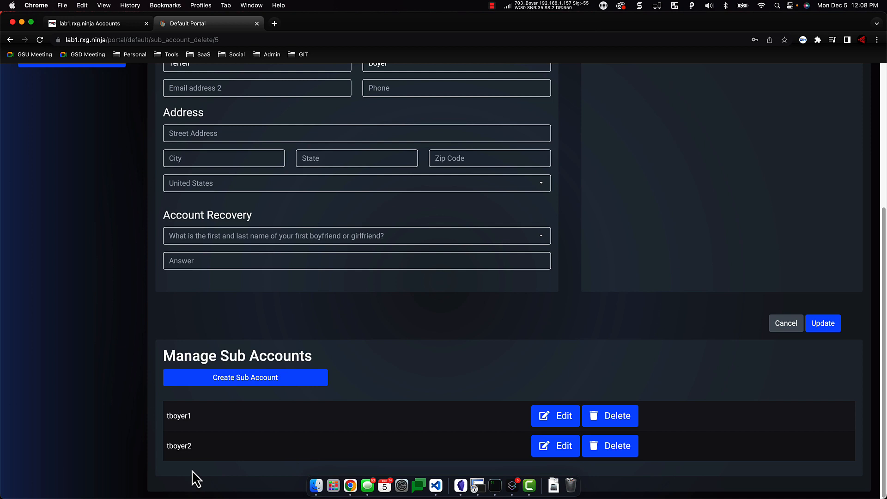
{"action": "scroll", "coordinate": [192, 470], "scroll_direction": "up", "scroll_amount": 6}
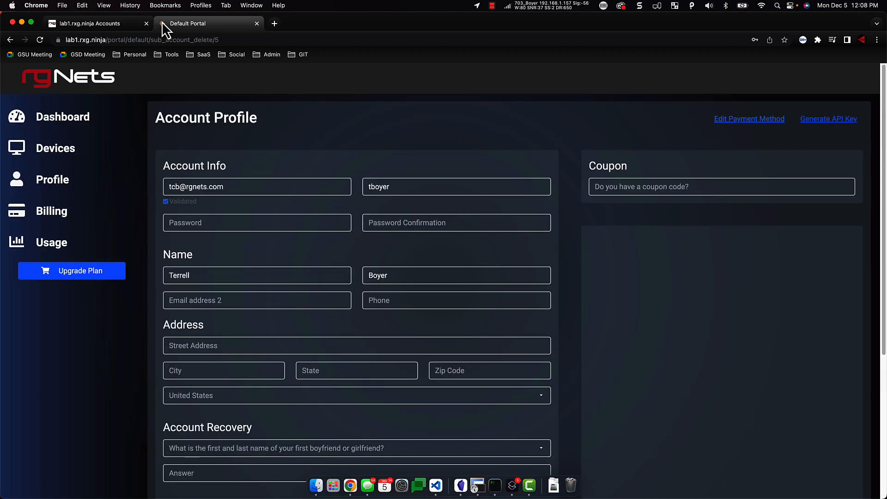
{"action": "left_click", "coordinate": [96, 23]}
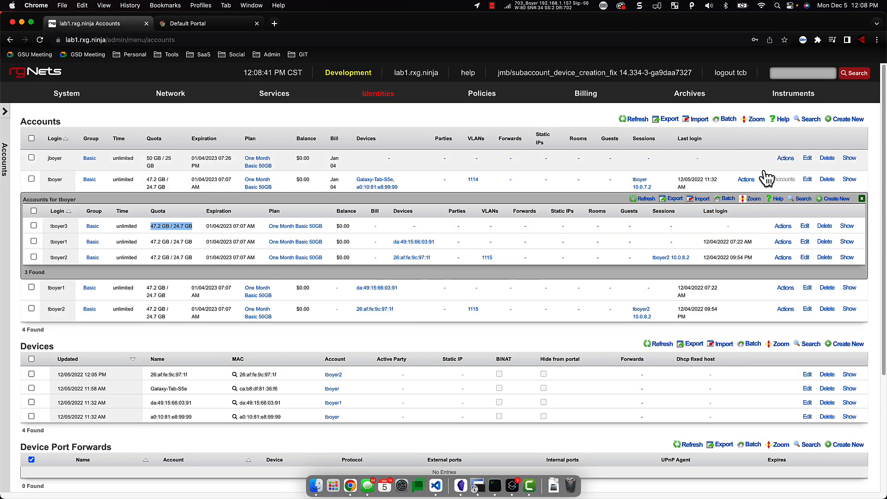
- From the sub-accounts Help, open the full Accounts manual page and read its Sub Accounts section
{"action": "left_click", "coordinate": [776, 200]}
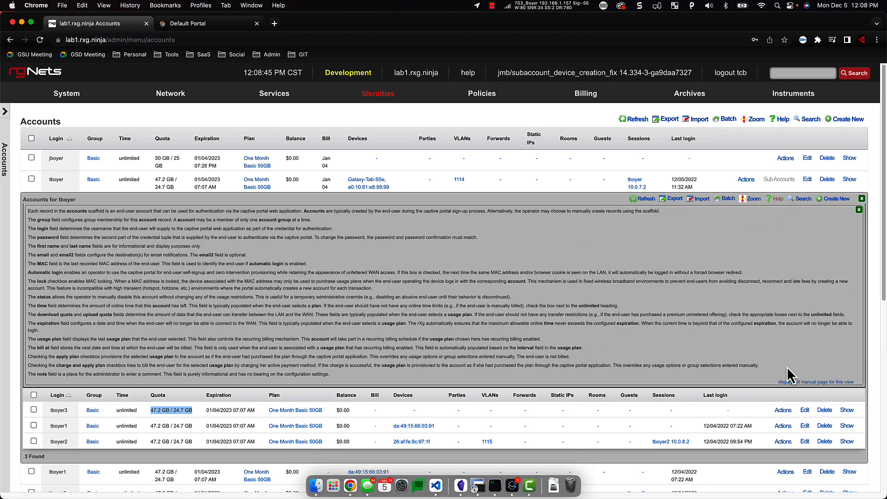
{"action": "left_click", "coordinate": [802, 384]}
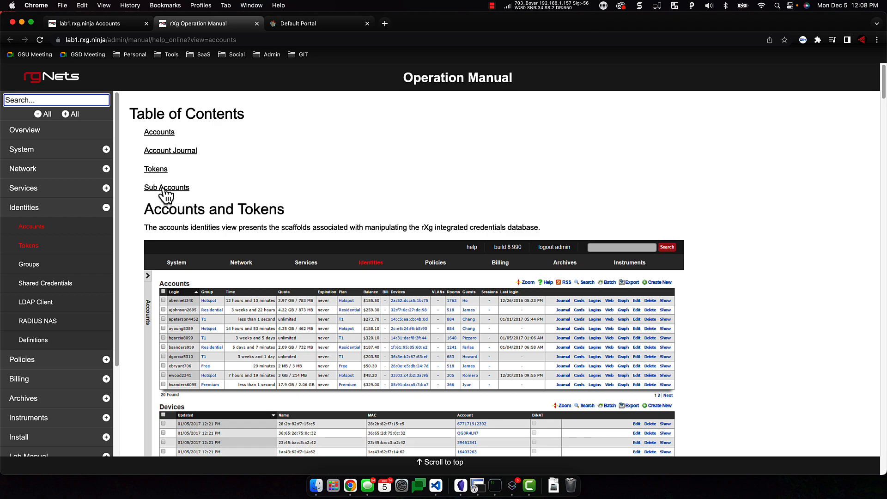
{"action": "left_click", "coordinate": [166, 190]}
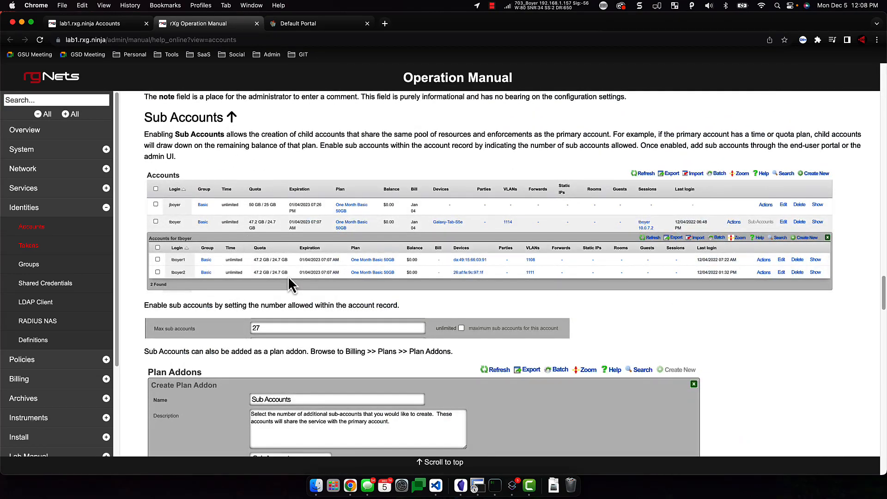
{"action": "scroll", "coordinate": [291, 287], "scroll_direction": "down", "scroll_amount": 10}
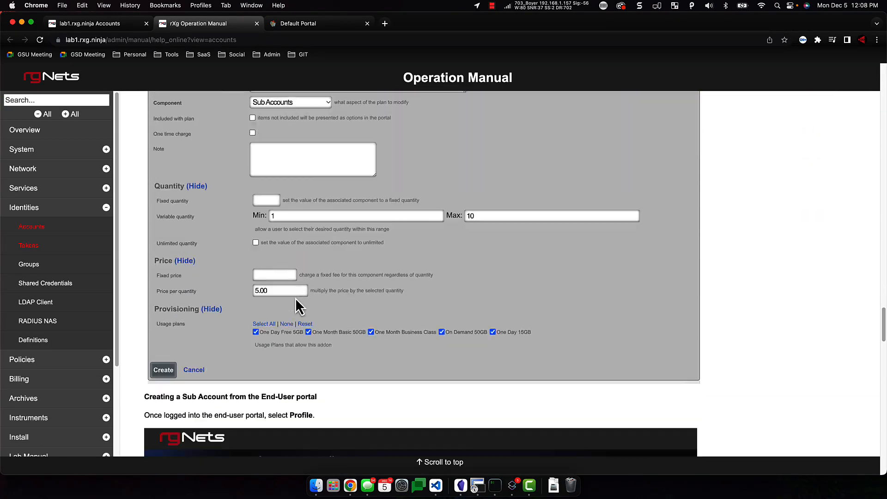
{"action": "scroll", "coordinate": [296, 299], "scroll_direction": "down", "scroll_amount": 6}
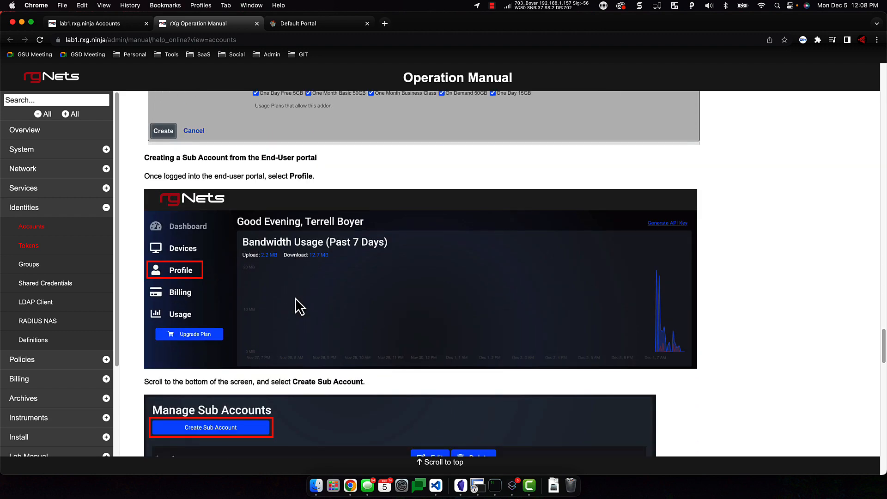
{"action": "scroll", "coordinate": [295, 298], "scroll_direction": "up", "scroll_amount": 15}
{"action": "scroll", "coordinate": [295, 298], "scroll_direction": "down", "scroll_amount": 14}
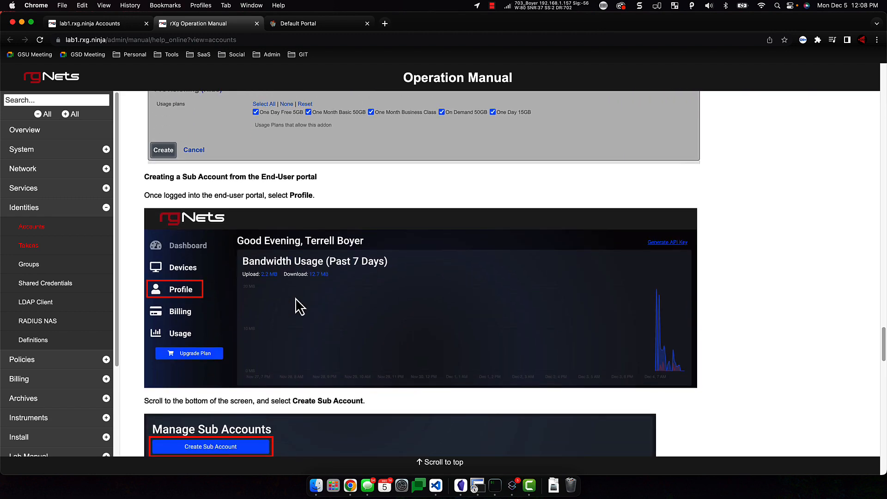
{"action": "scroll", "coordinate": [296, 297], "scroll_direction": "down", "scroll_amount": 11}
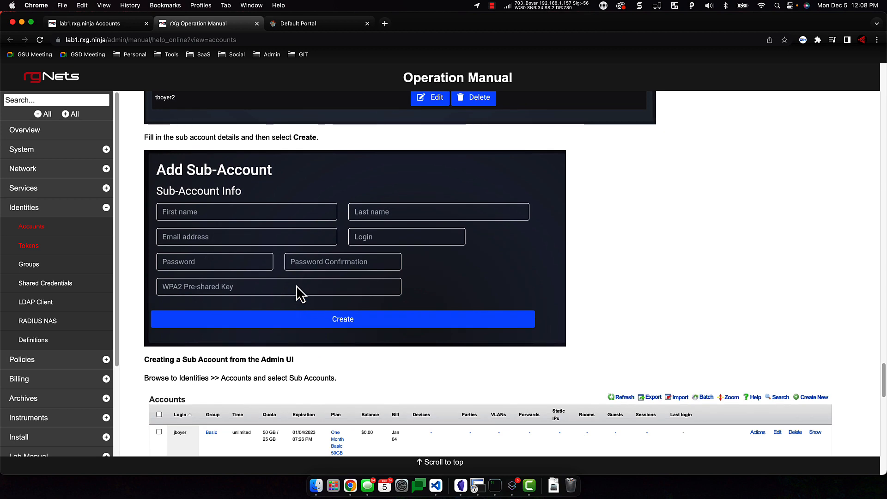
{"action": "scroll", "coordinate": [296, 290], "scroll_direction": "down", "scroll_amount": 4}
{"action": "scroll", "coordinate": [297, 289], "scroll_direction": "down", "scroll_amount": 4}
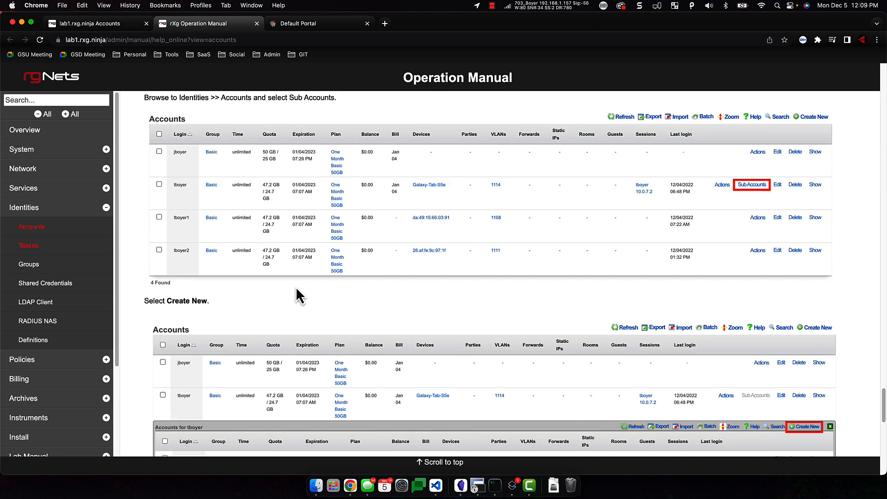